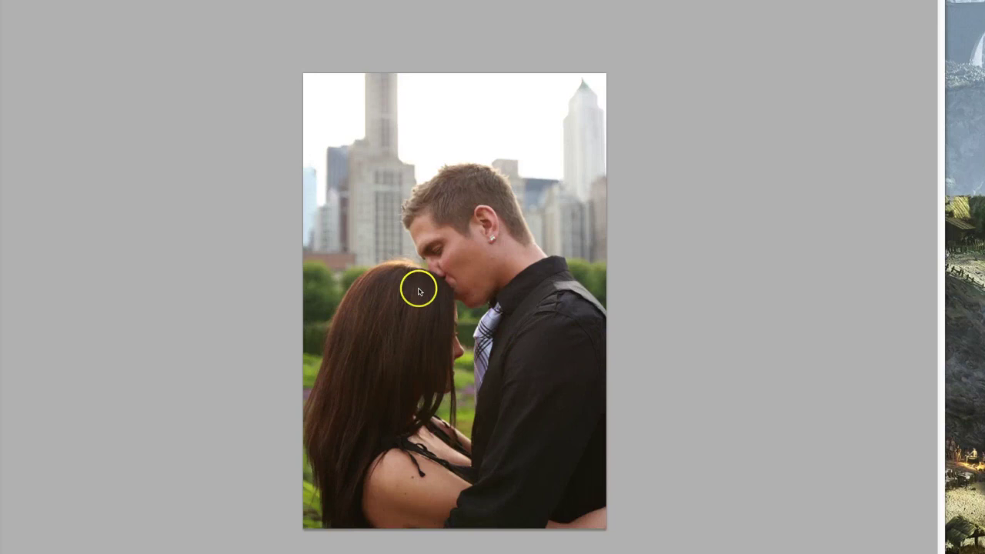
Bring the panels back around the photo and keep the Background copy layer's name unchanged.
{"action": "key", "text": "Tab"}
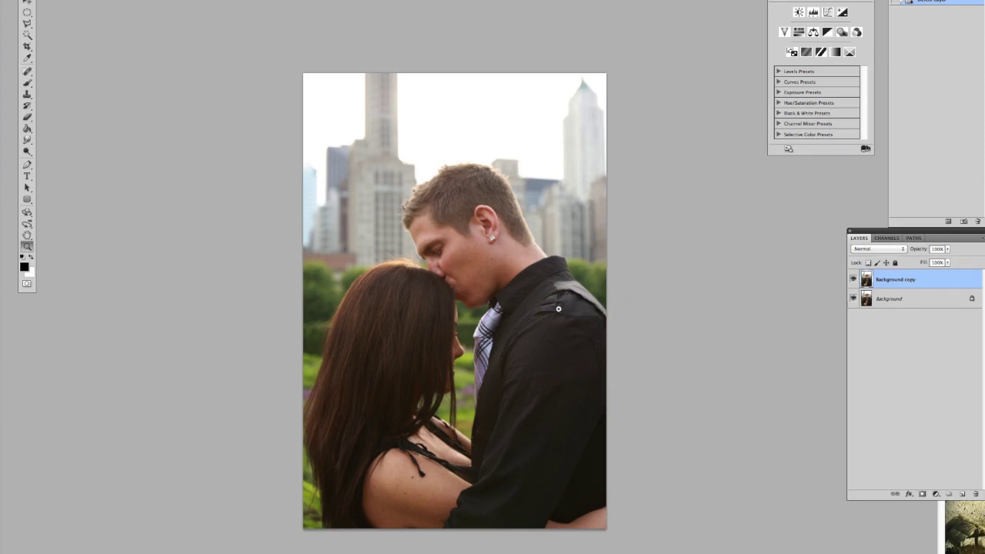
{"action": "double_click", "coordinate": [899, 280]}
{"action": "key", "text": "Return"}
{"action": "left_click", "coordinate": [935, 494]}
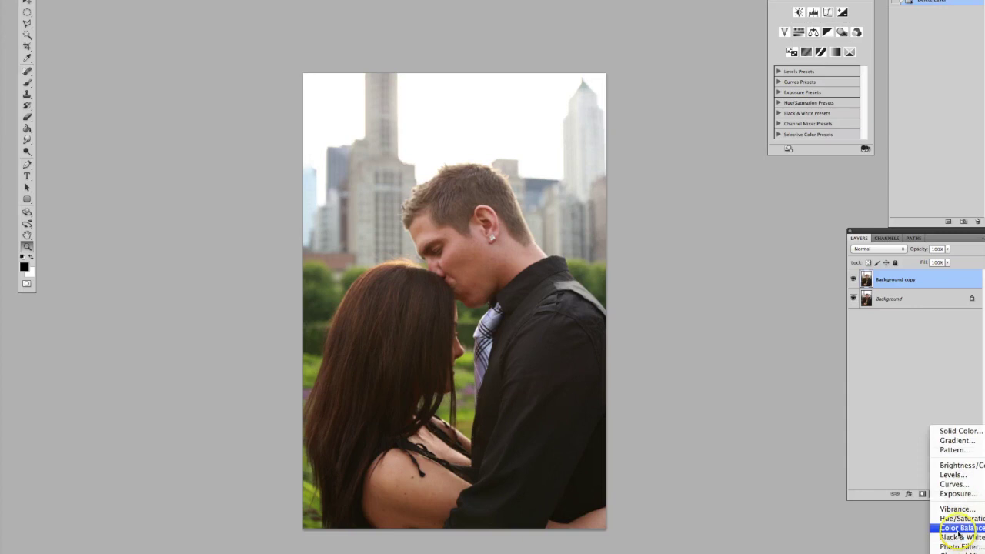
Add a Levels adjustment layer with the output black level raised to 45.
{"action": "left_click", "coordinate": [951, 474]}
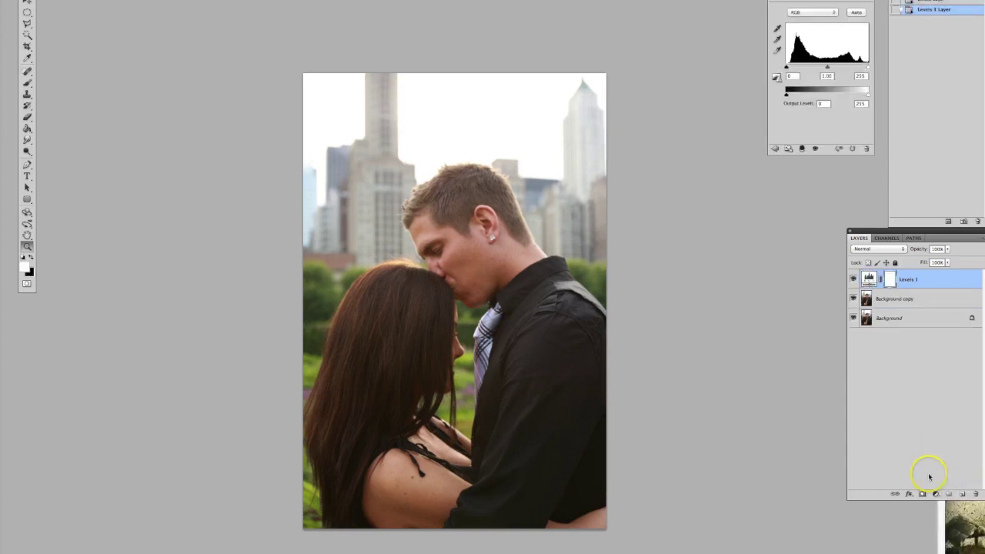
{"action": "left_click", "coordinate": [824, 103]}
{"action": "type", "text": "45"}
{"action": "key", "text": "Return"}
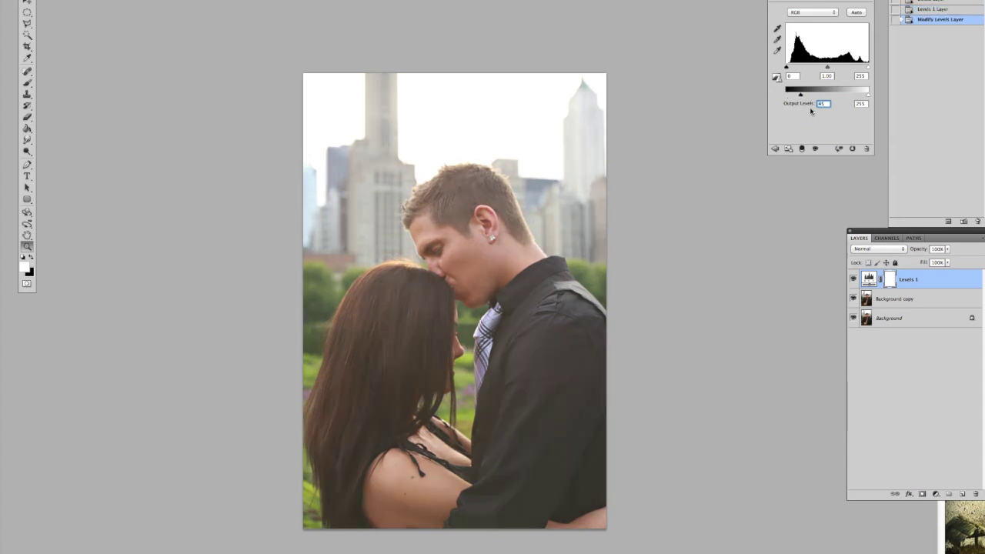
{"action": "left_click", "coordinate": [811, 132]}
{"action": "left_click", "coordinate": [913, 383]}
Swap the foreground and background colours and check the Levels 1 layer options.
{"action": "key", "text": "x"}
{"action": "right_click", "coordinate": [932, 280]}
{"action": "left_click", "coordinate": [914, 389]}
{"action": "left_click", "coordinate": [935, 494]}
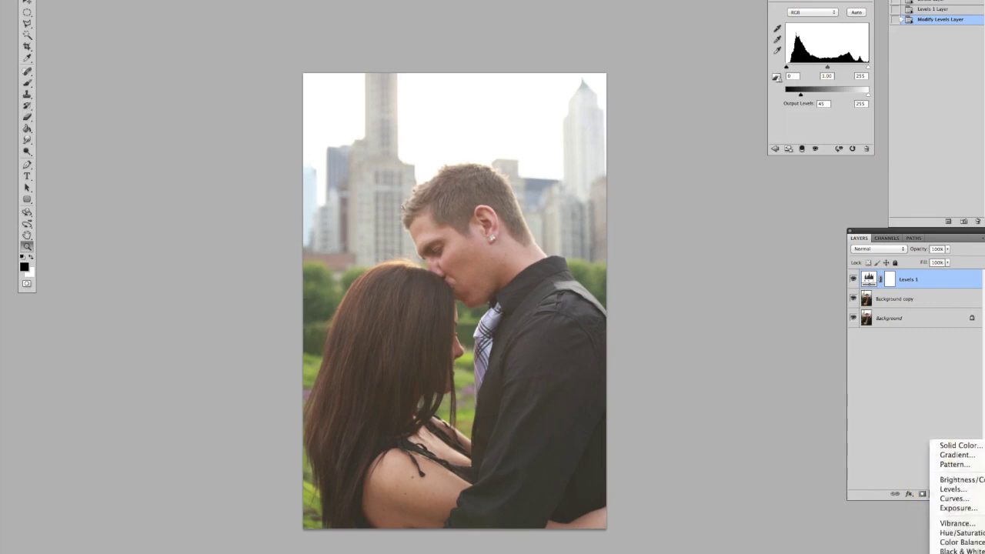
Add a Photo Filter adjustment layer tinted green at 25% density.
{"action": "left_click", "coordinate": [958, 545]}
{"action": "left_click", "coordinate": [807, 35]}
{"action": "mouse_move", "coordinate": [745, 183]}
{"action": "left_mouse_down"}
{"action": "mouse_move", "coordinate": [741, 175]}
{"action": "mouse_move", "coordinate": [742, 188]}
{"action": "left_mouse_up"}
{"action": "left_click", "coordinate": [726, 139]}
{"action": "left_click", "coordinate": [831, 100]}
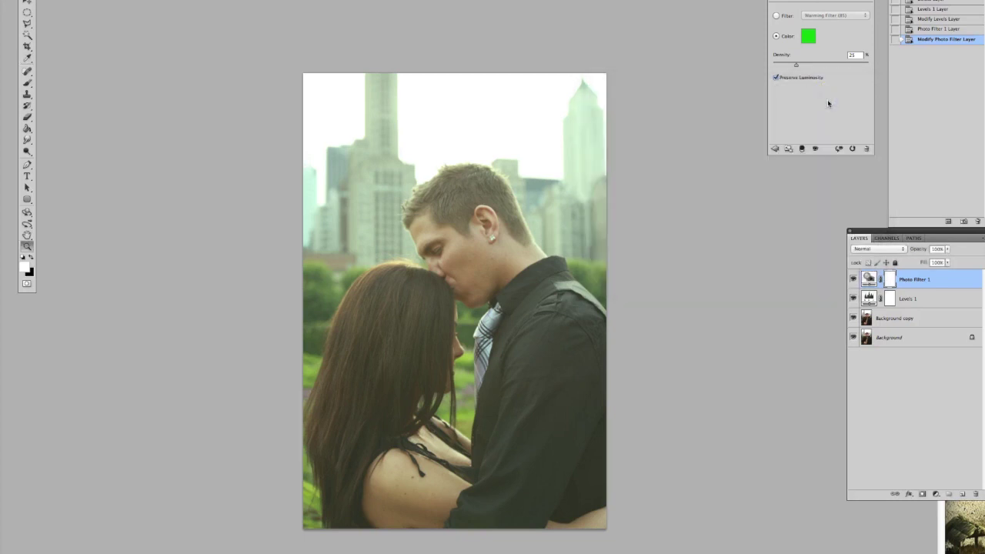
{"action": "left_click", "coordinate": [852, 54]}
Add a Curves adjustment layer above the Photo Filter layer.
{"action": "left_click", "coordinate": [936, 493]}
{"action": "left_click", "coordinate": [945, 522]}
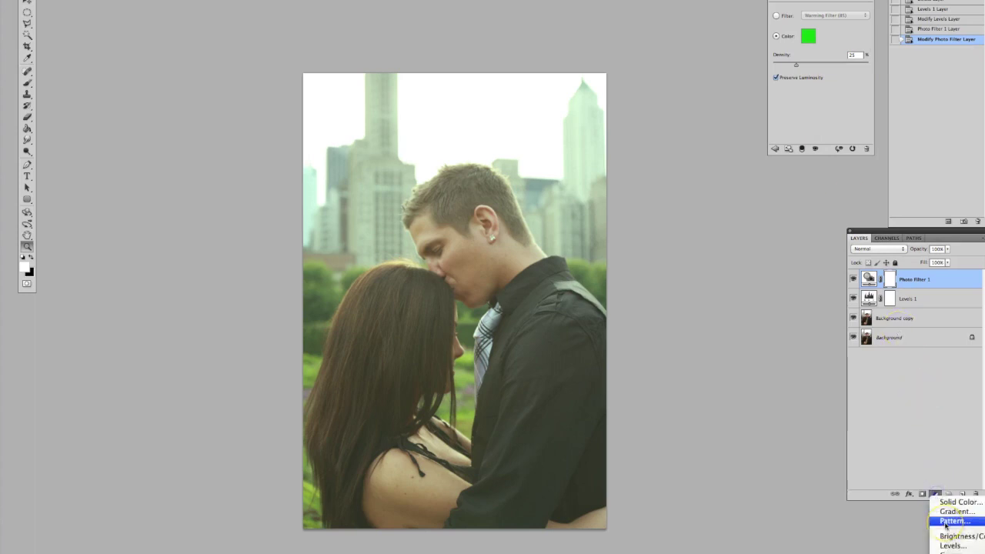
{"action": "left_click", "coordinate": [949, 546]}
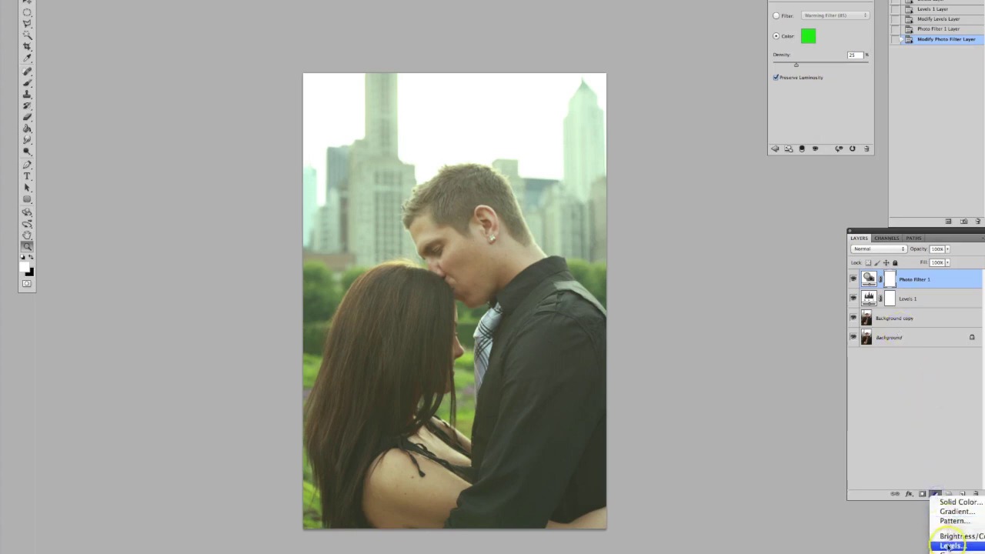
{"action": "left_click", "coordinate": [951, 553]}
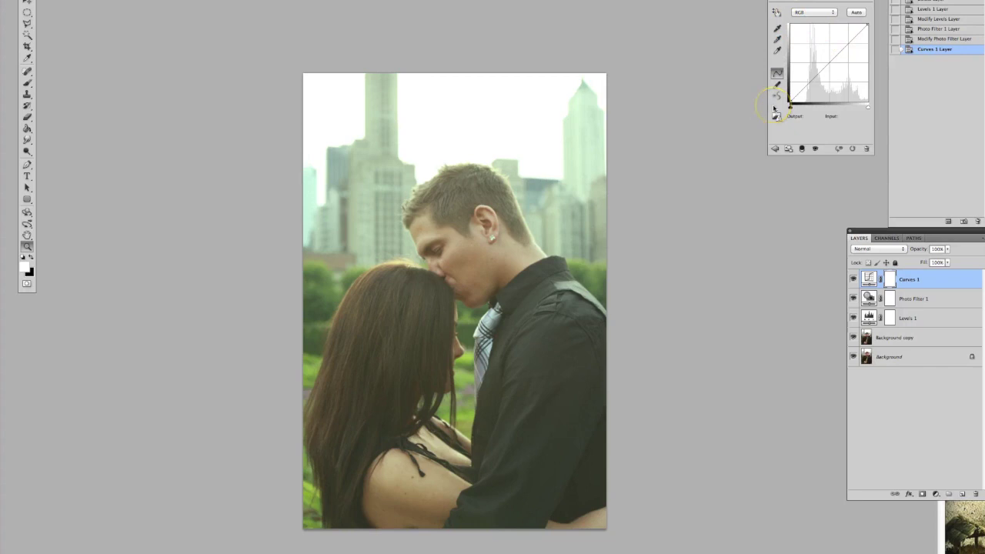
Lift the Red channel midtones and adjust a red highlight point on the curve.
{"action": "left_click", "coordinate": [811, 13]}
{"action": "left_click", "coordinate": [800, 19]}
{"action": "left_click_drag", "start_coordinate": [827, 64], "coordinate": [802, 90]}
{"action": "left_click", "coordinate": [848, 35]}
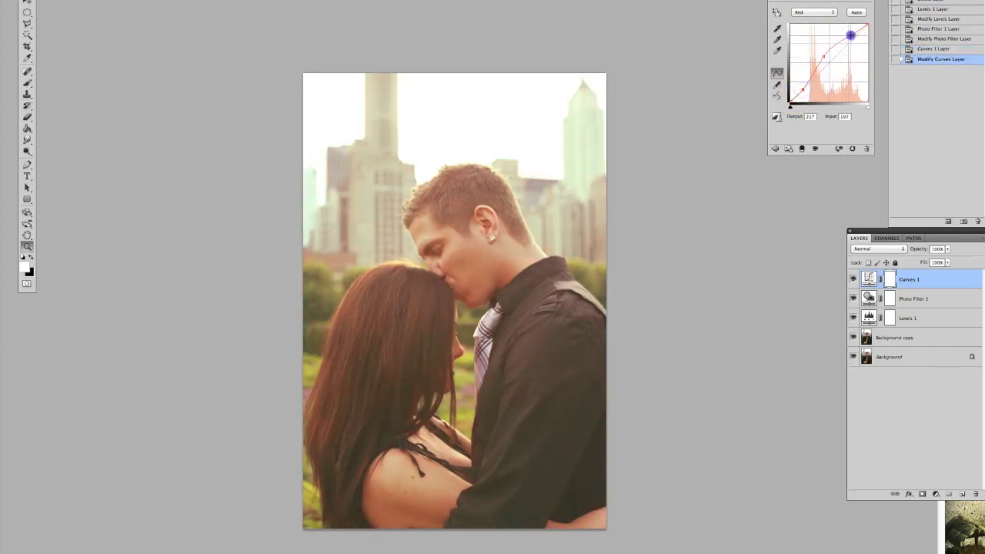
{"action": "left_click_drag", "start_coordinate": [856, 35], "coordinate": [828, 54]}
Raise the Green channel midtones slightly and anchor the green highlights.
{"action": "left_click", "coordinate": [813, 12]}
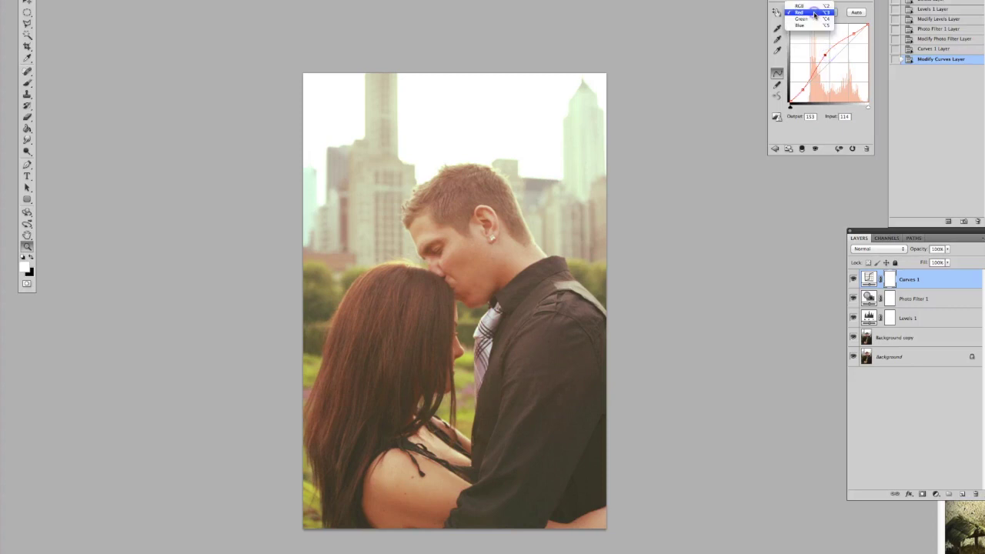
{"action": "left_click", "coordinate": [814, 22]}
{"action": "left_click_drag", "start_coordinate": [825, 49], "coordinate": [807, 85]}
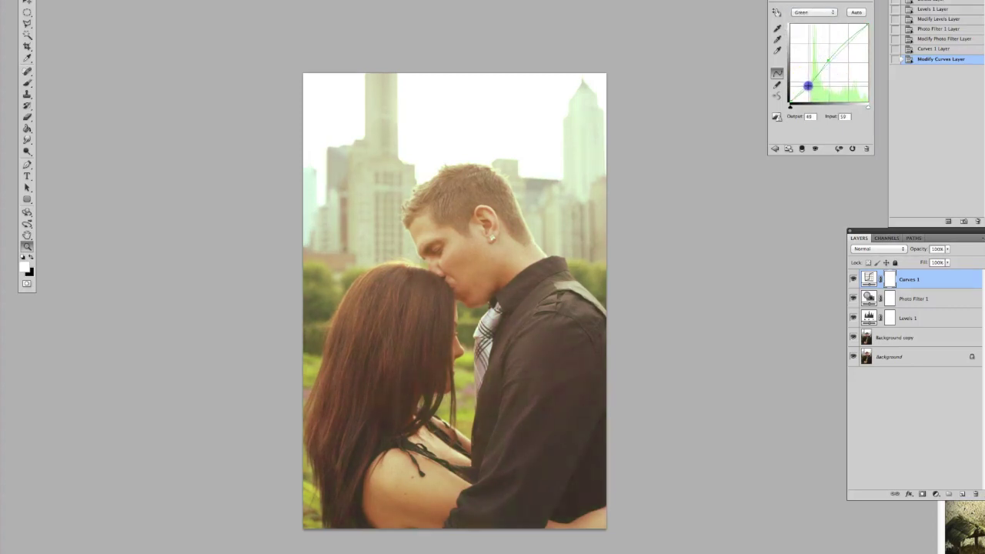
{"action": "left_click", "coordinate": [853, 38]}
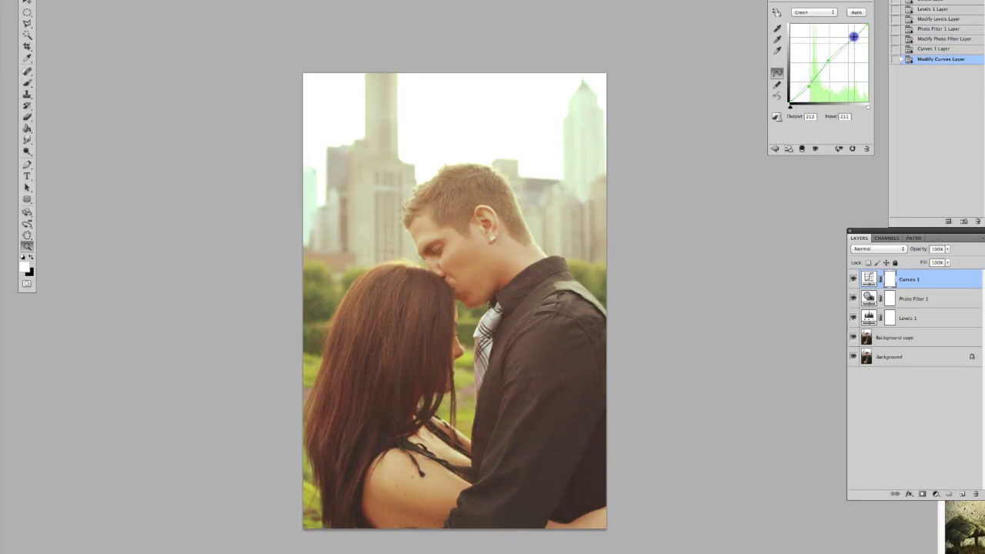
Nudge the Blue midtones up, anchor the shadows and pull the blue highlights down.
{"action": "left_click", "coordinate": [820, 13]}
{"action": "left_click", "coordinate": [814, 18]}
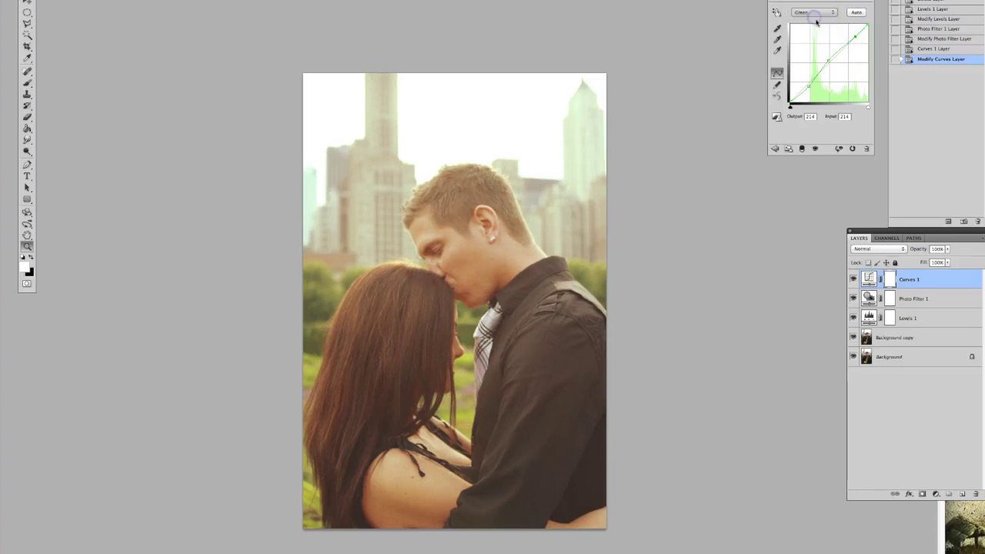
{"action": "left_click_drag", "start_coordinate": [830, 63], "coordinate": [827, 58]}
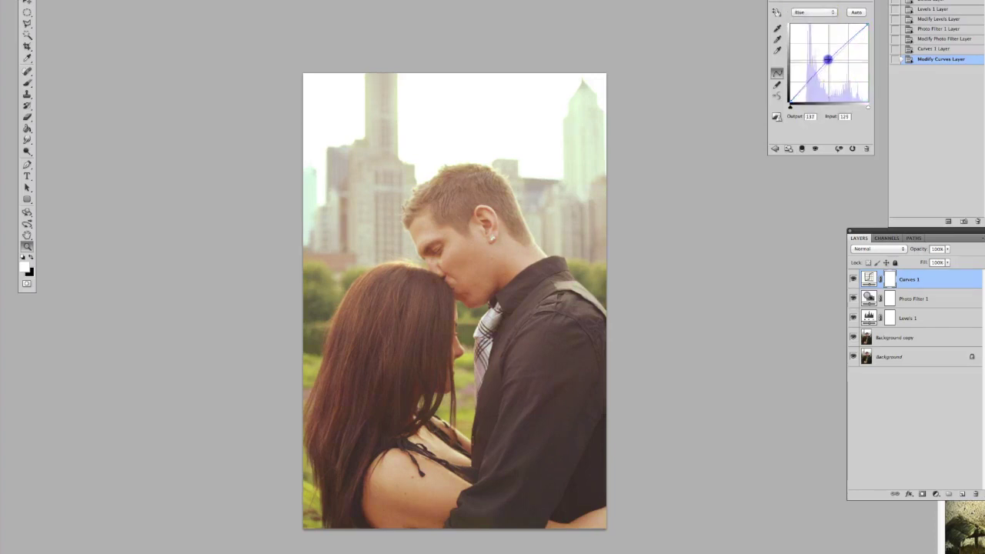
{"action": "left_click", "coordinate": [808, 82]}
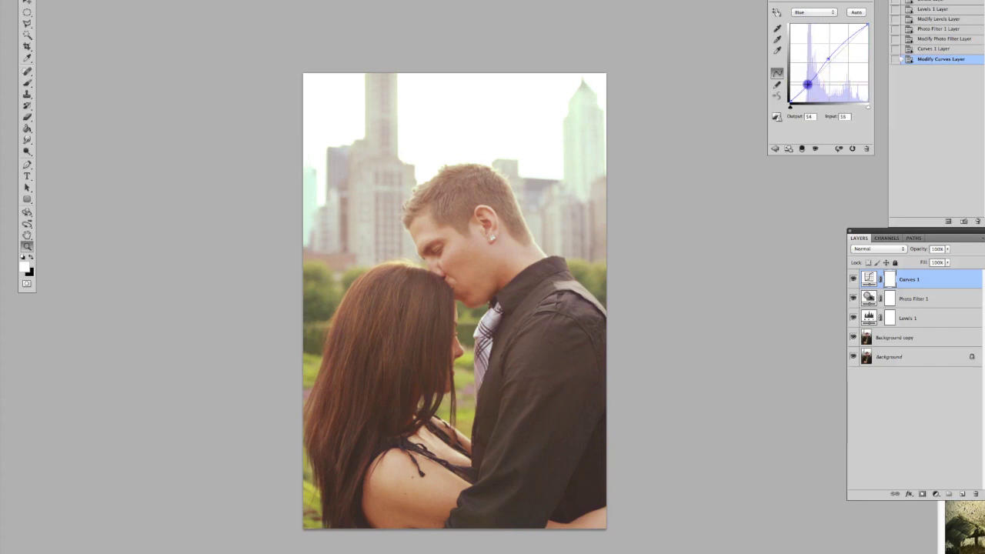
{"action": "left_click_drag", "start_coordinate": [846, 40], "coordinate": [852, 37]}
Hide and re-show the adjustment layers to compare the grade.
{"action": "left_click_drag", "start_coordinate": [852, 278], "coordinate": [854, 322]}
{"action": "left_click_drag", "start_coordinate": [853, 278], "coordinate": [852, 315]}
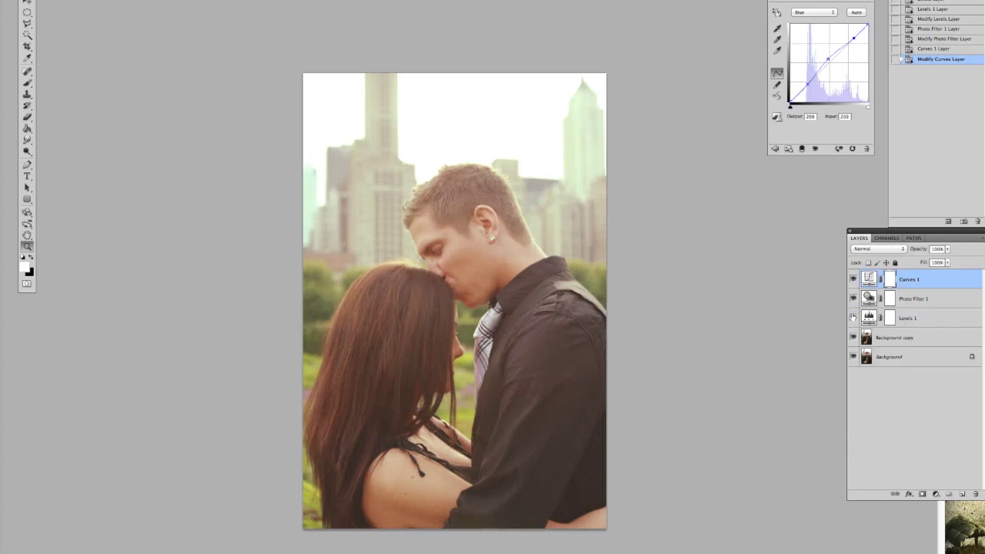
{"action": "right_click", "coordinate": [910, 337]}
Duplicate Background copy as Background copy 2 and move it to the top of the stack.
{"action": "left_click", "coordinate": [940, 373]}
{"action": "left_click", "coordinate": [676, 227]}
{"action": "left_click_drag", "start_coordinate": [915, 340], "coordinate": [884, 278]}
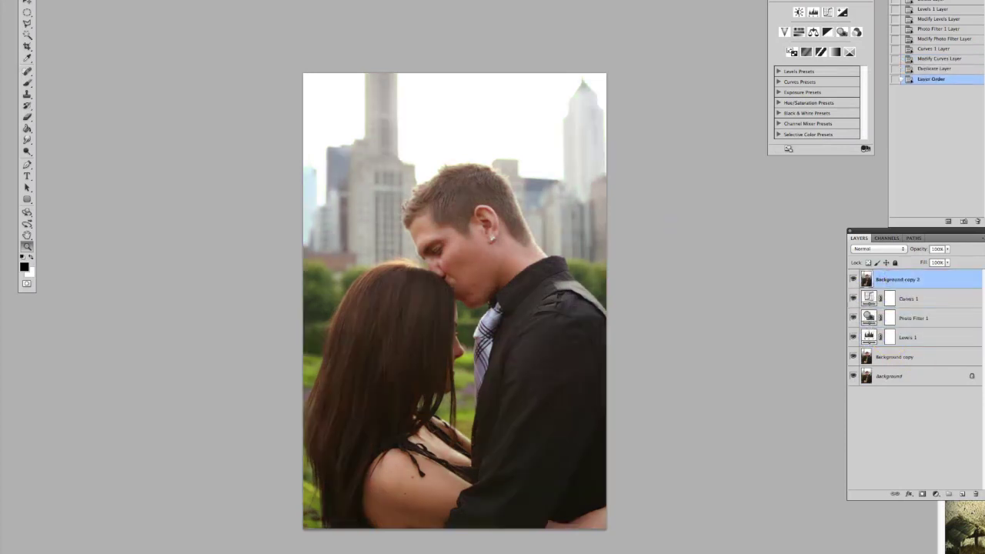
Apply a 15.4-pixel High Pass filter and set the layer's blend mode to Overlay.
{"action": "left_click", "coordinate": [162, 0]}
{"action": "mouse_move", "coordinate": [176, 103]}
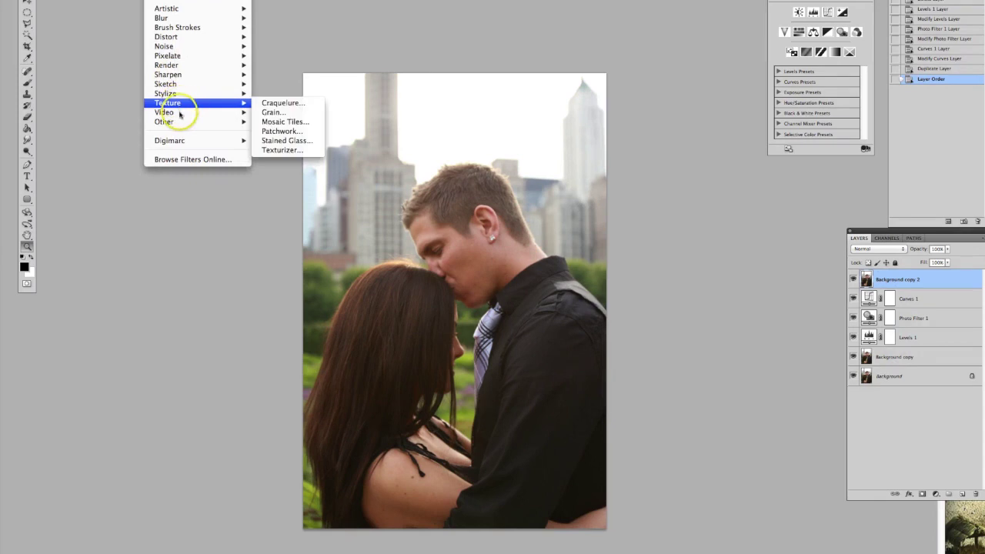
{"action": "mouse_move", "coordinate": [185, 122]}
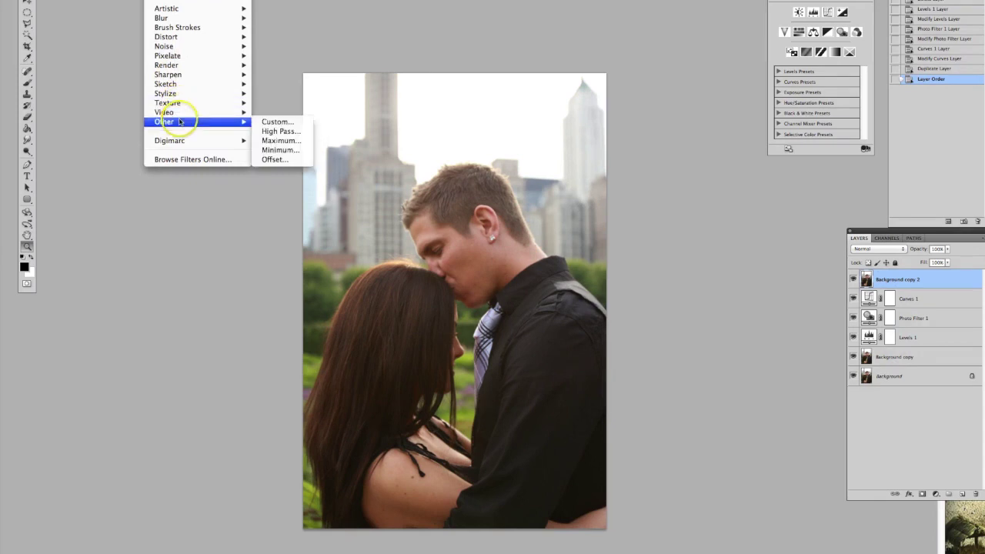
{"action": "left_click", "coordinate": [282, 132]}
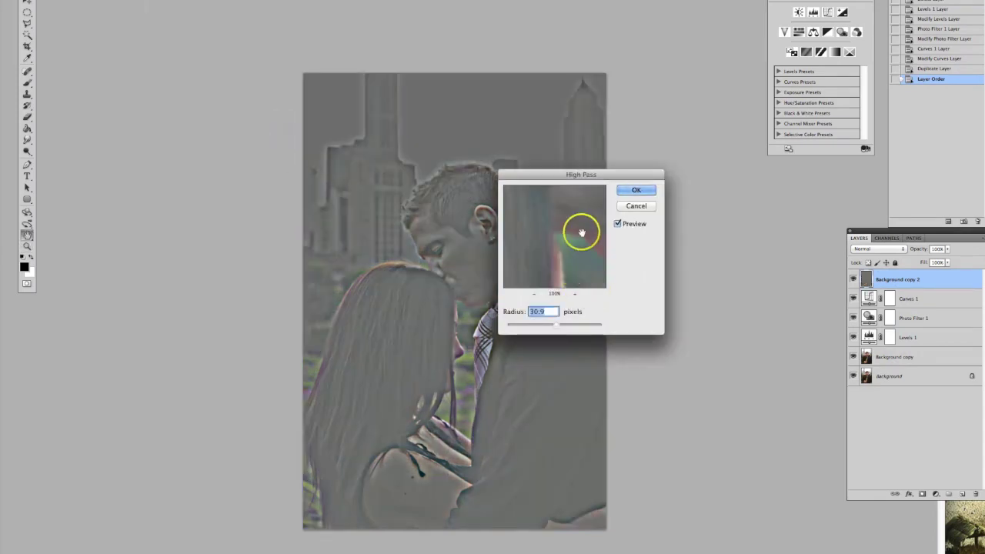
{"action": "left_click_drag", "start_coordinate": [576, 174], "coordinate": [712, 169]}
{"action": "mouse_move", "coordinate": [693, 320]}
{"action": "left_mouse_down"}
{"action": "mouse_move", "coordinate": [674, 321]}
{"action": "mouse_move", "coordinate": [683, 323]}
{"action": "left_mouse_up"}
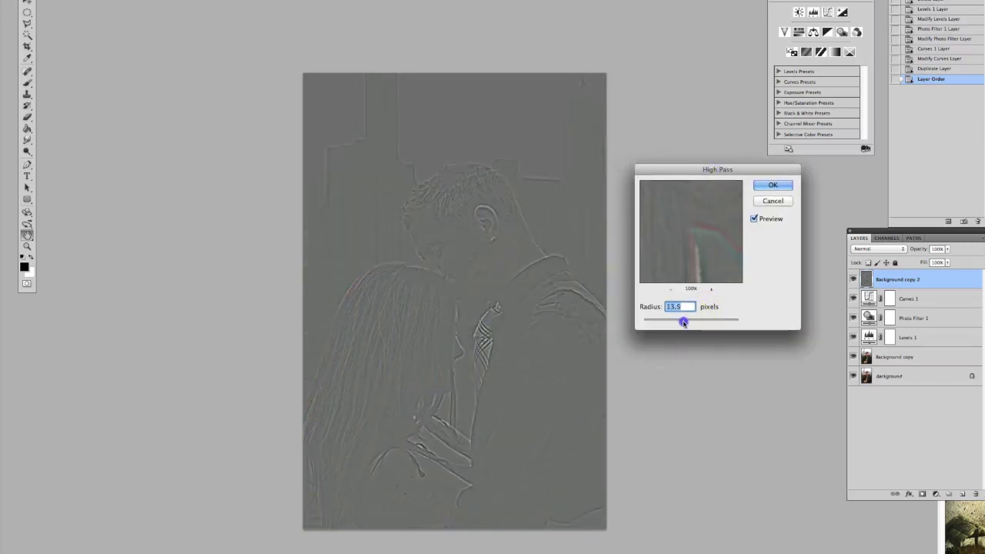
{"action": "left_click_drag", "start_coordinate": [684, 324], "coordinate": [683, 323]}
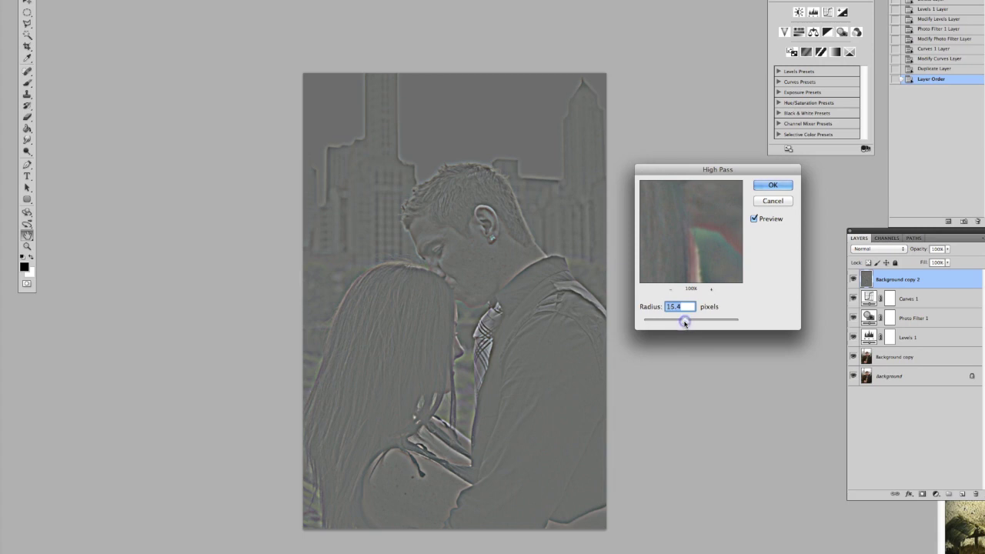
{"action": "left_click", "coordinate": [773, 185]}
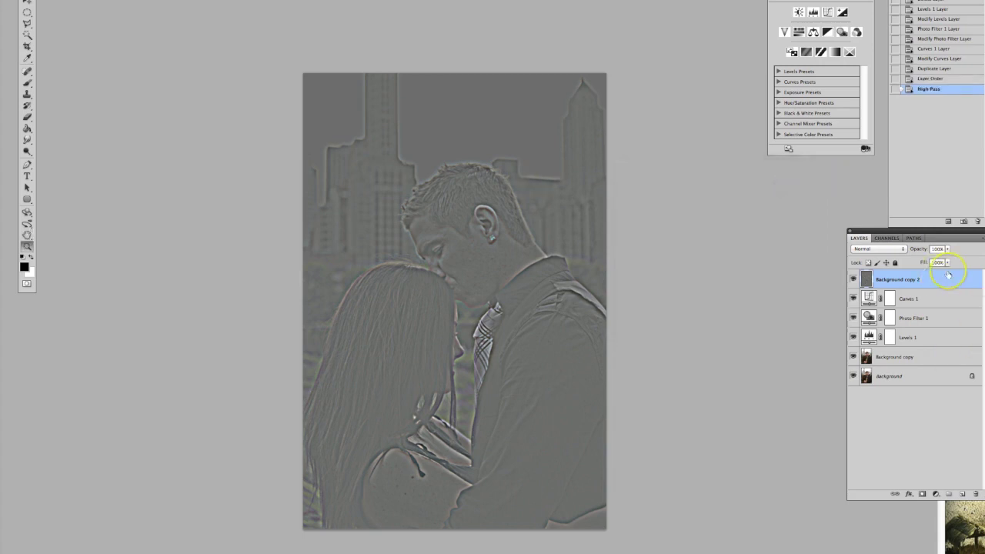
{"action": "left_click", "coordinate": [899, 250]}
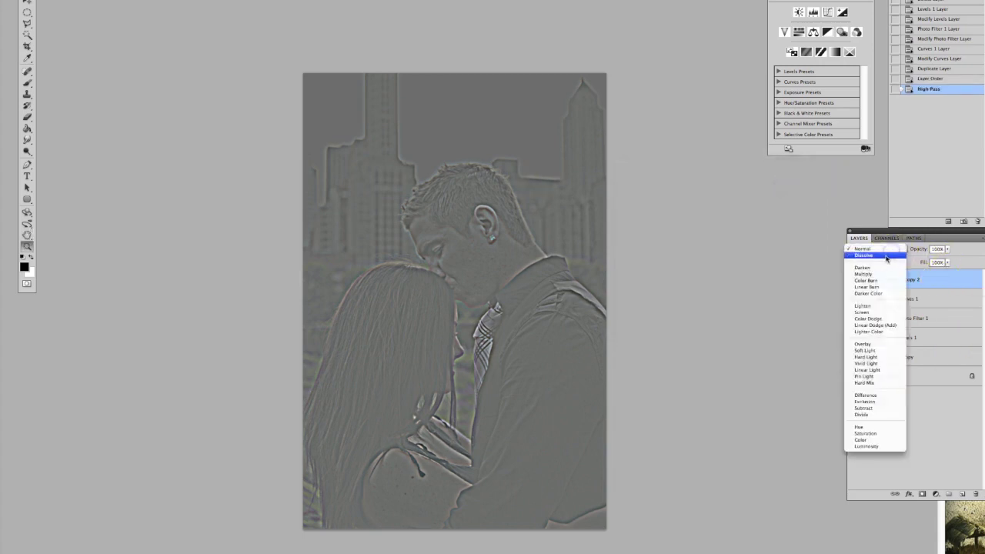
{"action": "left_click", "coordinate": [866, 344]}
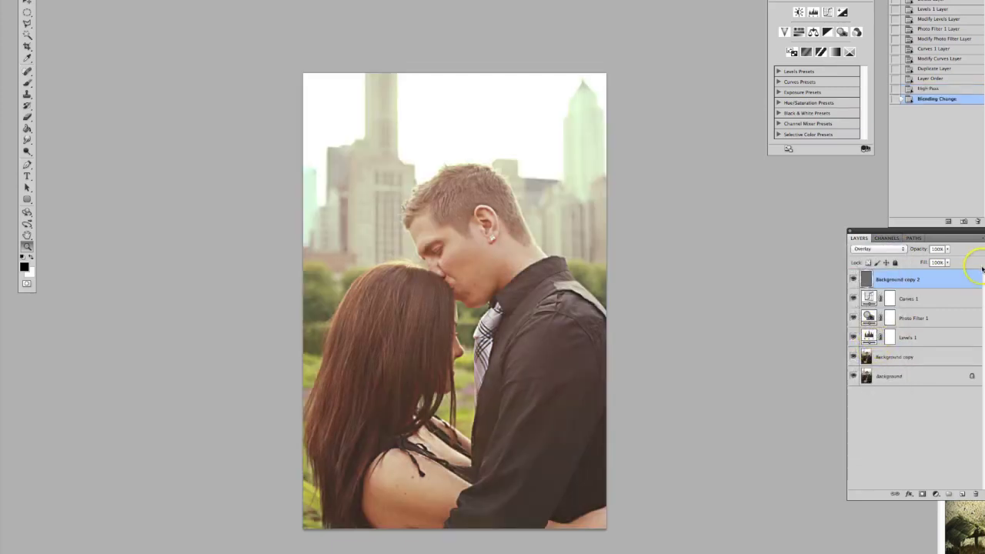
Compare with sharpening toggled, then merge all layers down to Background copy into one.
{"action": "mouse_move", "coordinate": [866, 280]}
{"action": "left_mouse_down"}
{"action": "mouse_move", "coordinate": [864, 289]}
{"action": "mouse_move", "coordinate": [854, 283]}
{"action": "left_mouse_up"}
{"action": "left_click", "coordinate": [853, 280]}
{"action": "left_click", "coordinate": [852, 280]}
{"action": "left_click", "coordinate": [911, 351], "text": "shift"}
{"action": "right_click", "coordinate": [912, 353]}
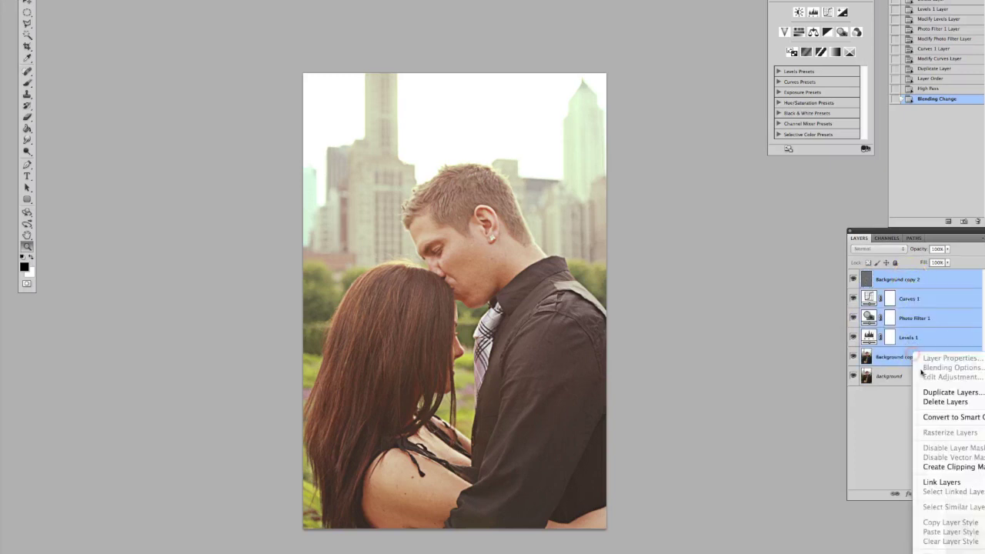
{"action": "left_click", "coordinate": [952, 550]}
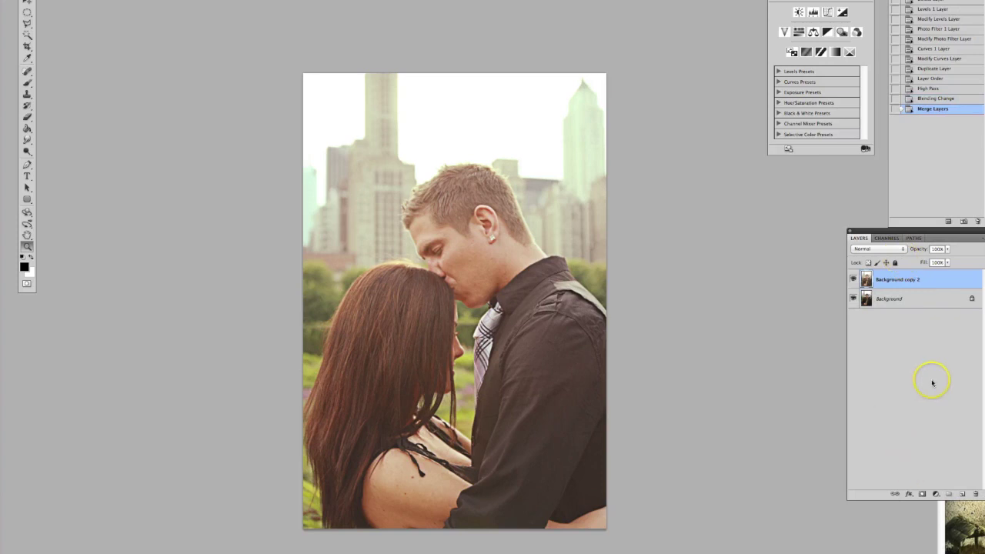
Duplicate the merged Background copy 2 as Background copy 3.
{"action": "right_click", "coordinate": [906, 285]}
{"action": "left_click", "coordinate": [935, 319]}
{"action": "left_click", "coordinate": [677, 227]}
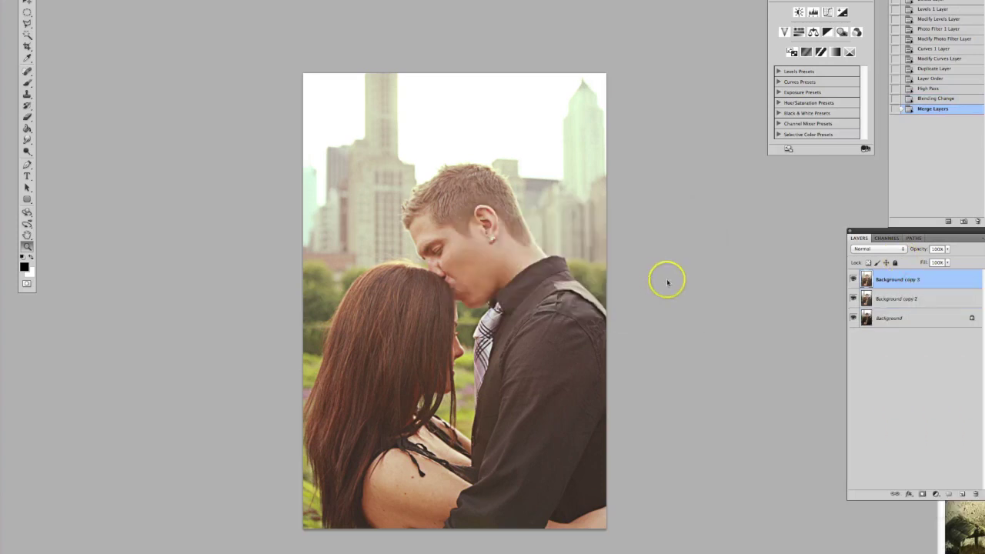
{"action": "left_click", "coordinate": [27, 14]}
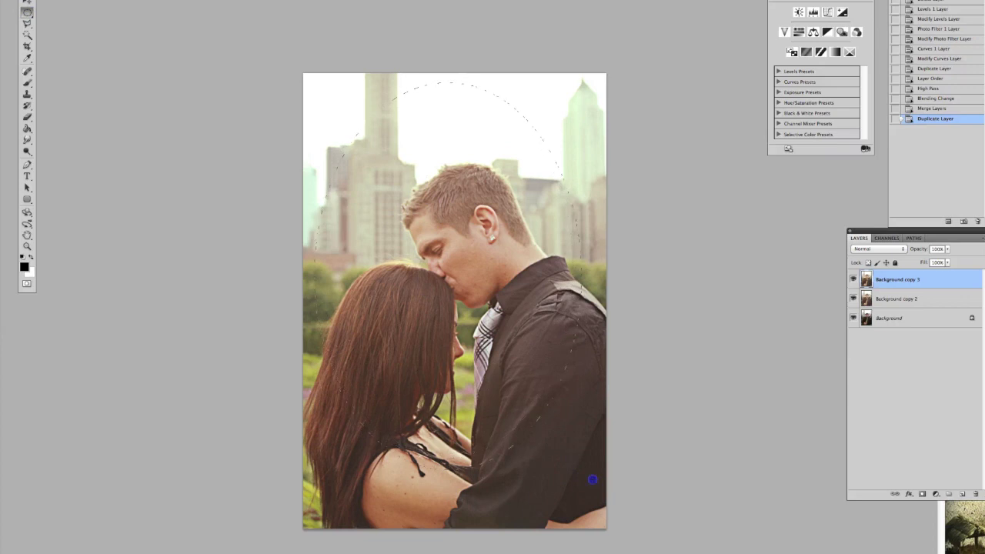
Draw an oval selection around the couple and feather it by 250 pixels.
{"action": "left_click_drag", "start_coordinate": [595, 511], "coordinate": [595, 521]}
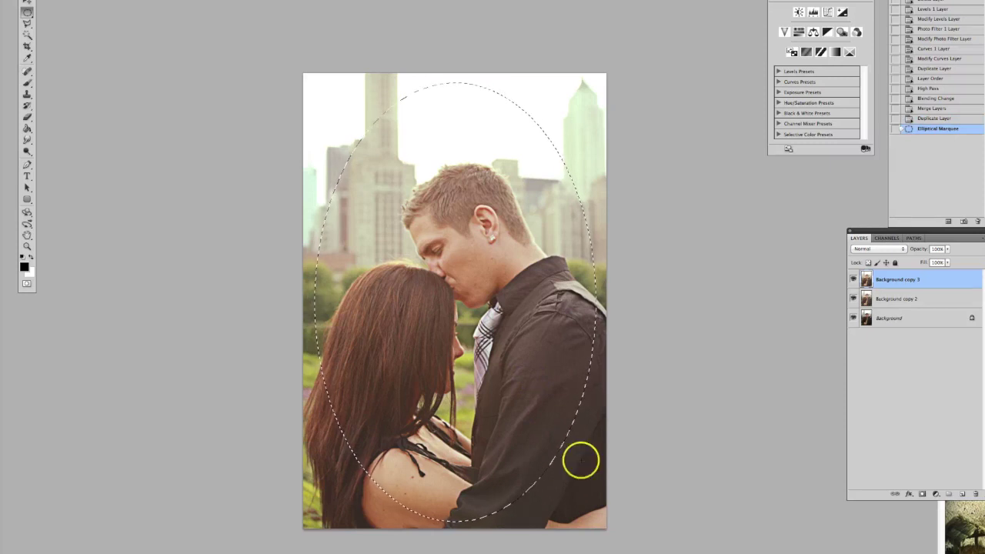
{"action": "right_click", "coordinate": [584, 427]}
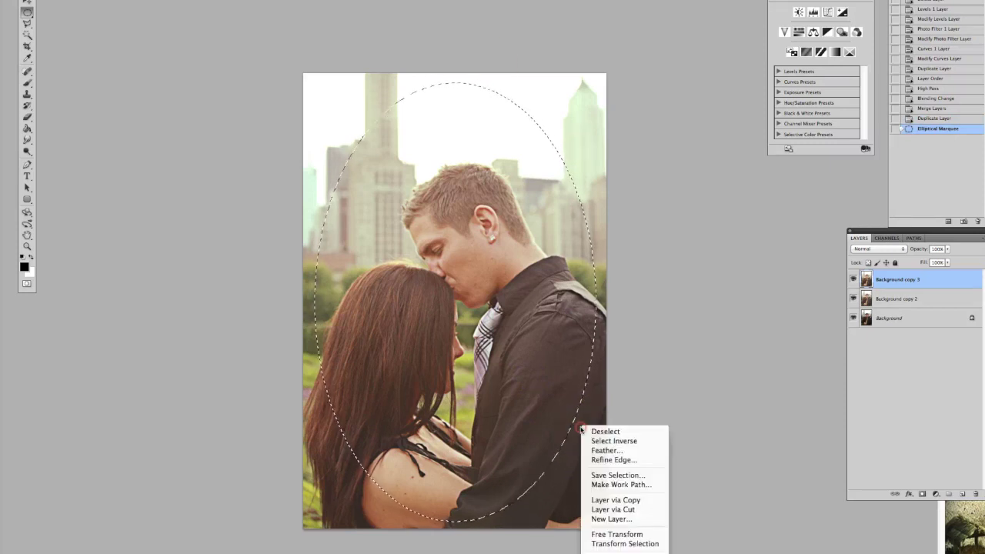
{"action": "left_click", "coordinate": [600, 451]}
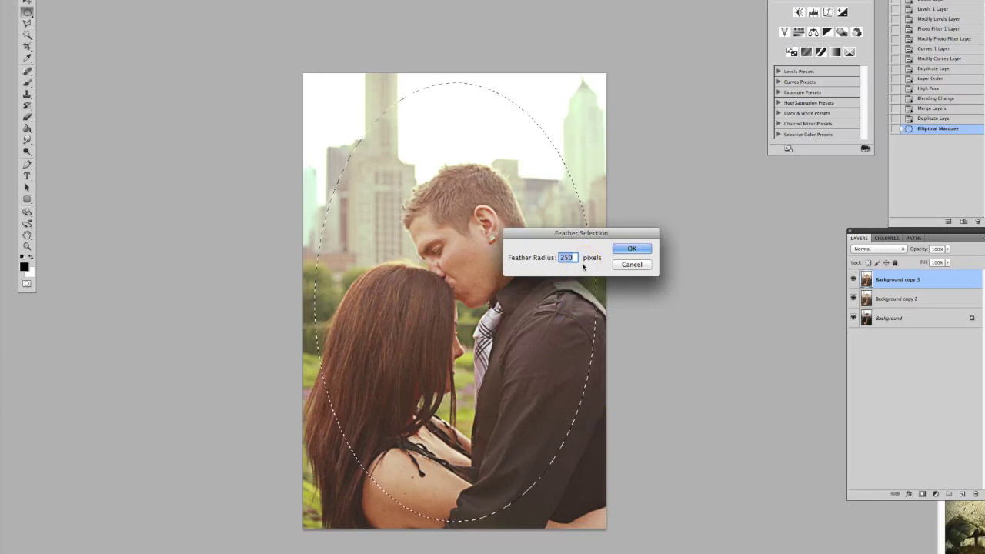
{"action": "left_click", "coordinate": [633, 248]}
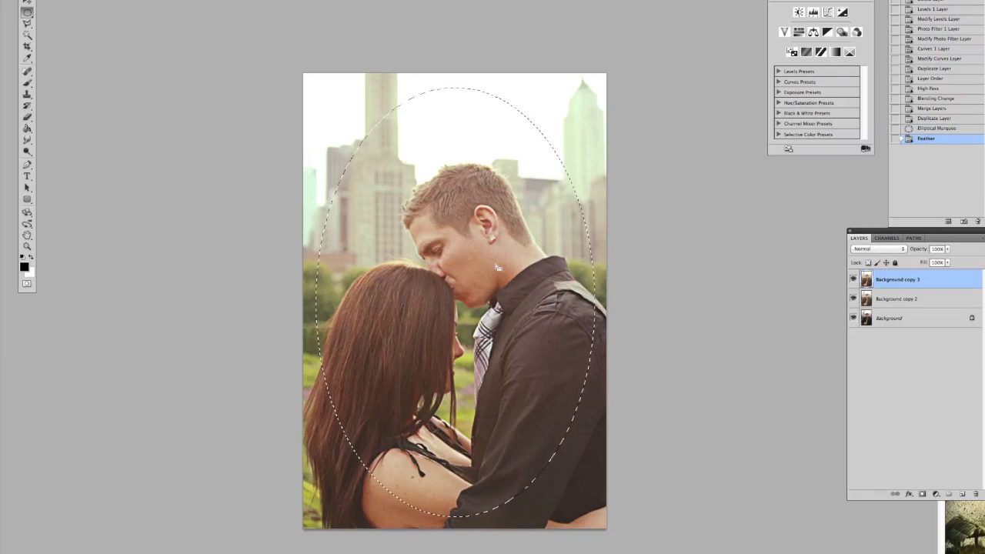
Check the image size unchanged, then invert the selection to outside the oval.
{"action": "key", "text": "super+alt+i"}
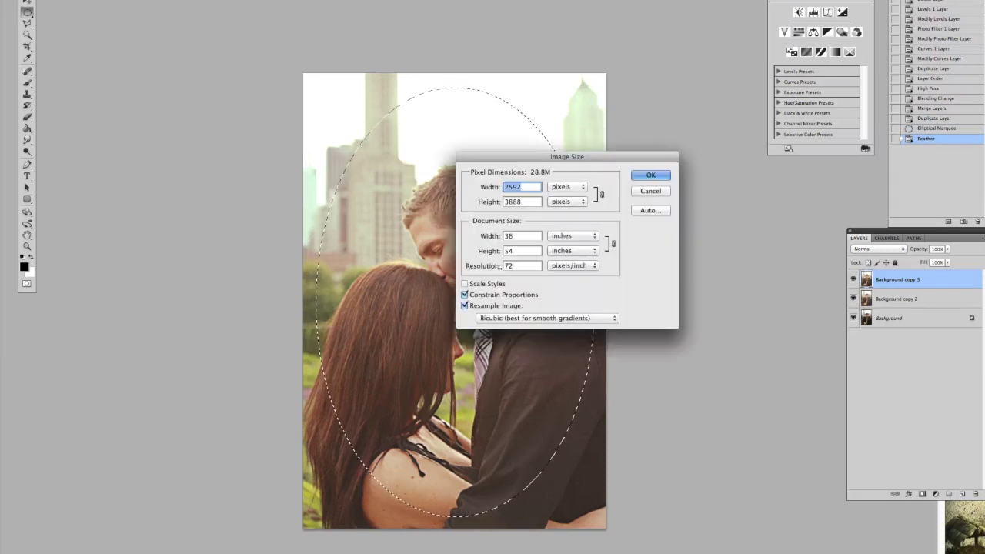
{"action": "left_click", "coordinate": [526, 249]}
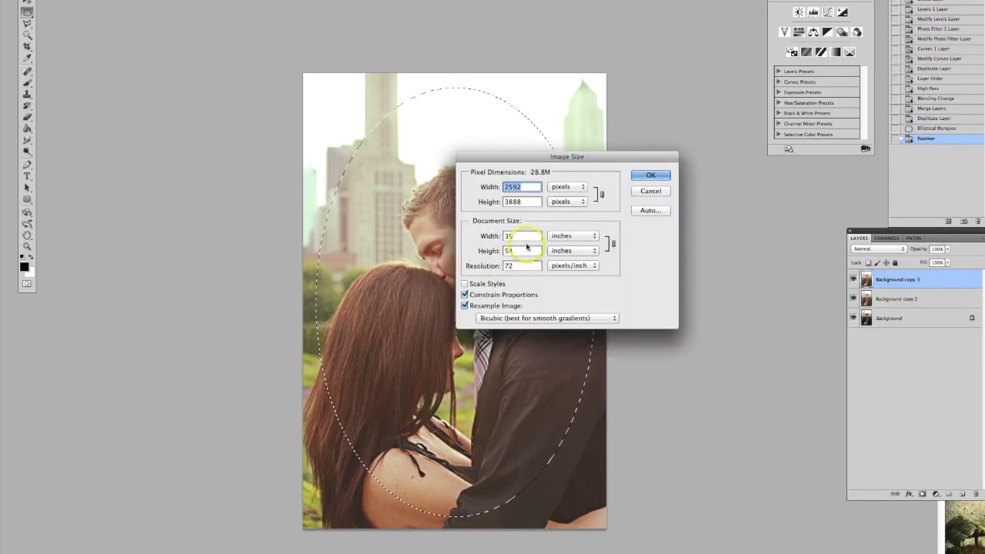
{"action": "left_click", "coordinate": [649, 176]}
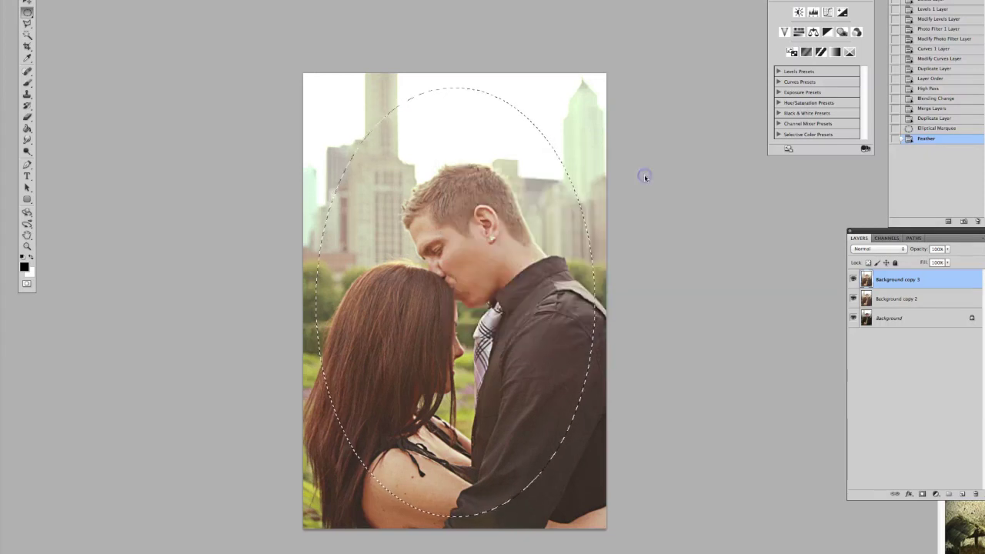
{"action": "right_click", "coordinate": [584, 177]}
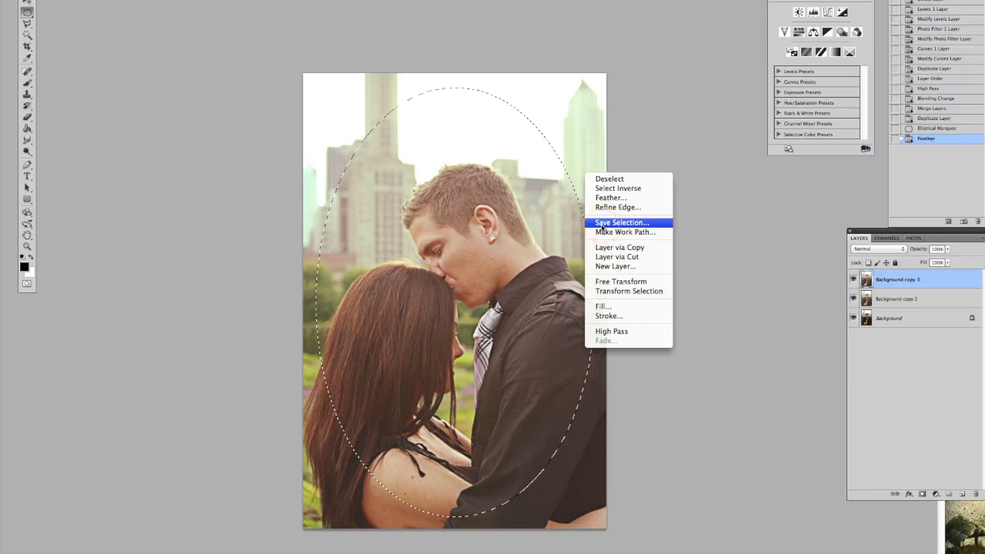
{"action": "left_click", "coordinate": [615, 187]}
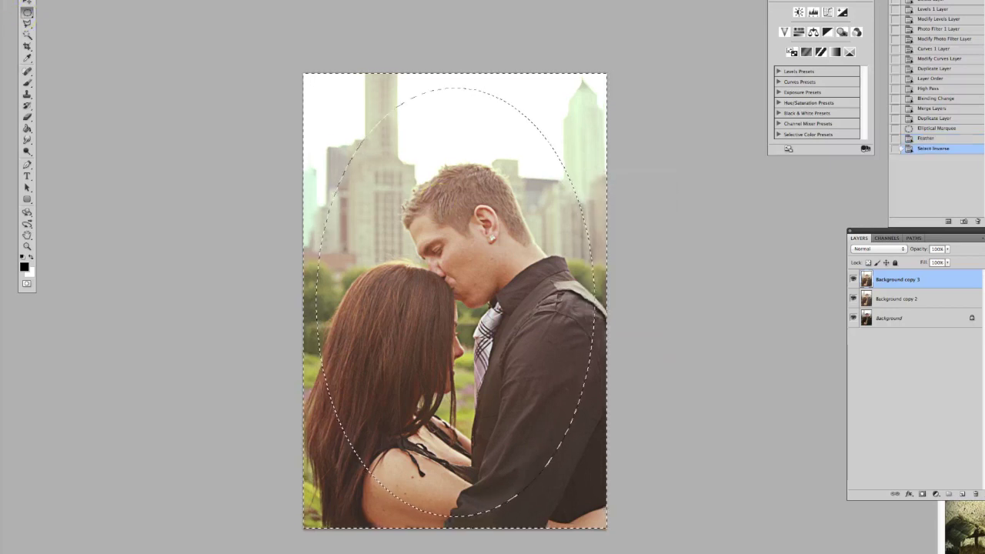
{"action": "left_click", "coordinate": [77, 0]}
Darken the edges with Brightness/Contrast at brightness -84 and contrast -4, then deselect.
{"action": "mouse_move", "coordinate": [138, 0]}
{"action": "left_click", "coordinate": [192, 0]}
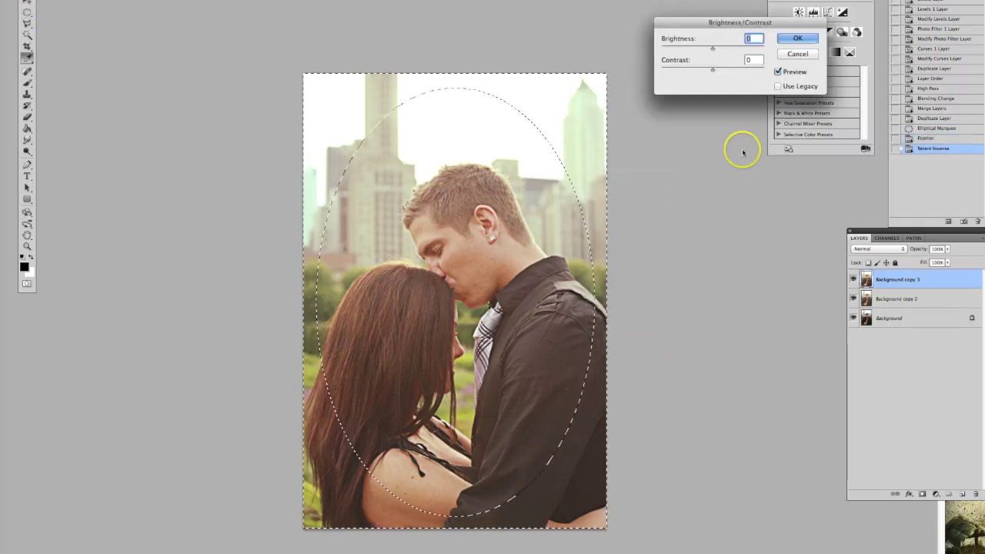
{"action": "left_click_drag", "start_coordinate": [717, 48], "coordinate": [683, 51]}
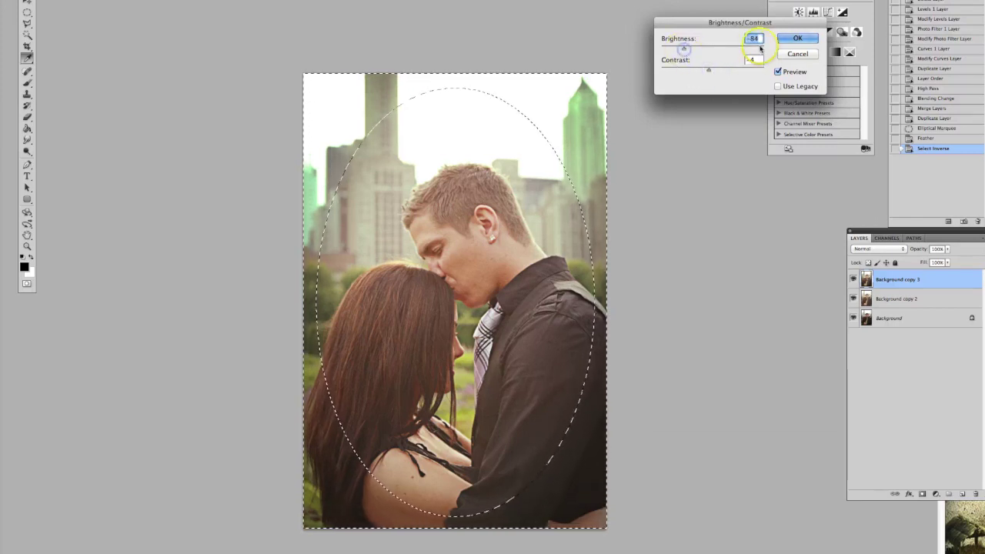
{"action": "left_click", "coordinate": [797, 39]}
{"action": "left_click", "coordinate": [669, 220]}
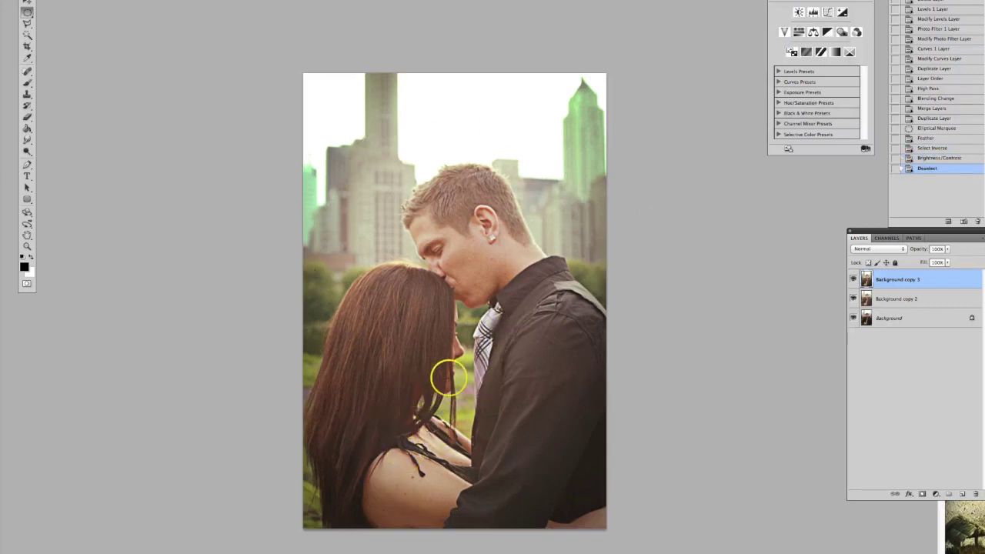
Hide Background copy 2 and show the vignetted Background copy 3.
{"action": "left_click", "coordinate": [853, 301]}
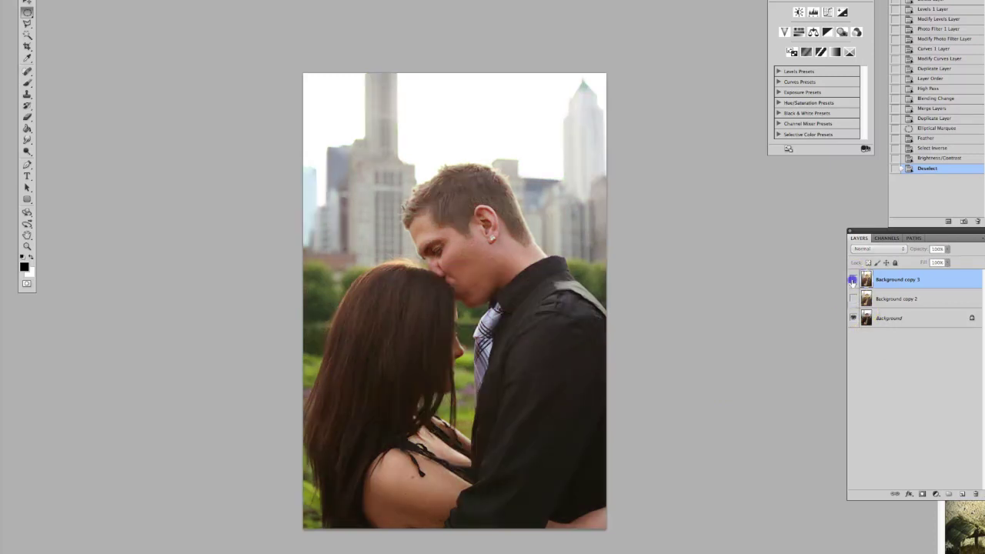
{"action": "left_click", "coordinate": [852, 280]}
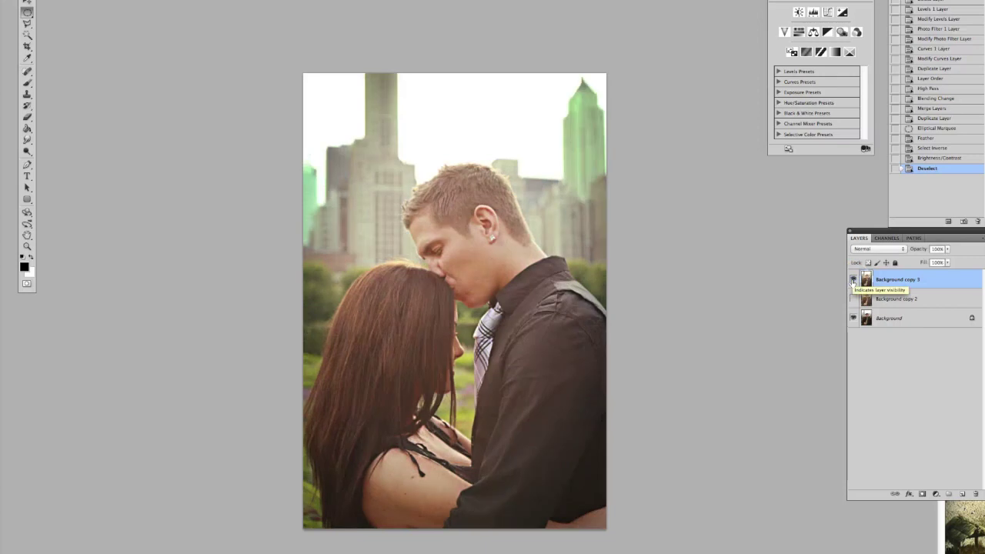